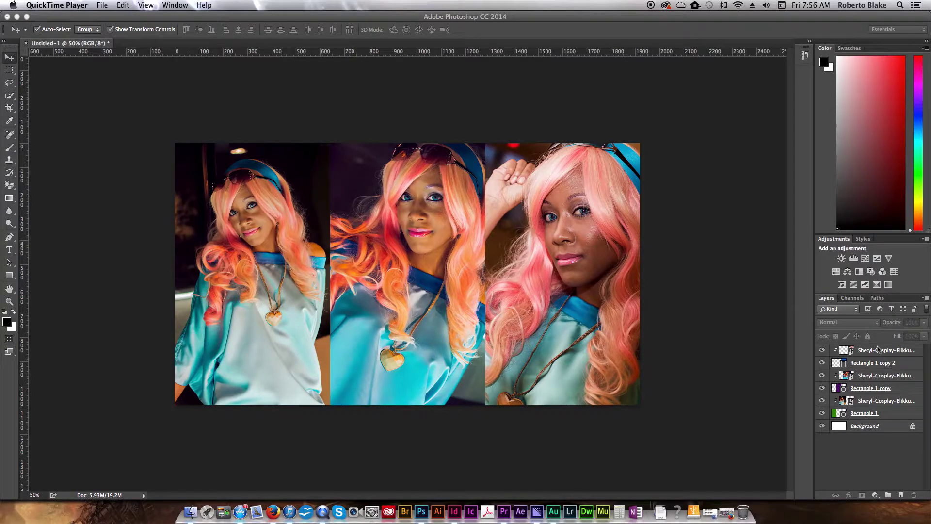
Hide the three clipped photo layers to expose the green, purple and blue rectangles beneath them.
{"action": "left_click", "coordinate": [888, 417]}
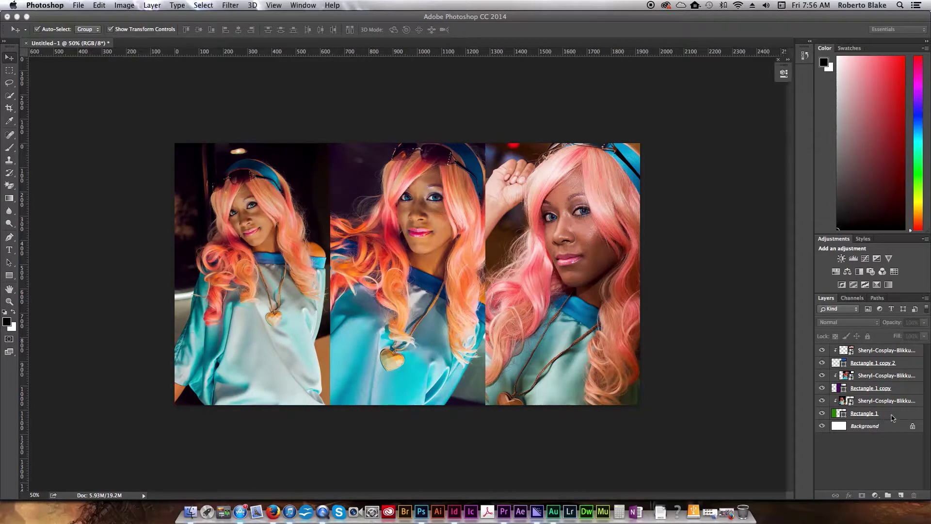
{"action": "left_click", "coordinate": [828, 410]}
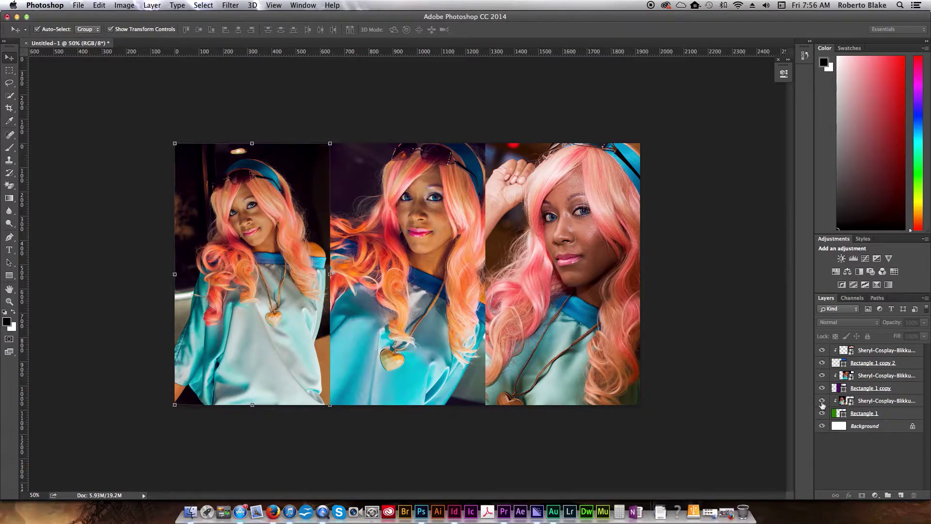
{"action": "left_click", "coordinate": [822, 401]}
{"action": "left_click", "coordinate": [822, 375]}
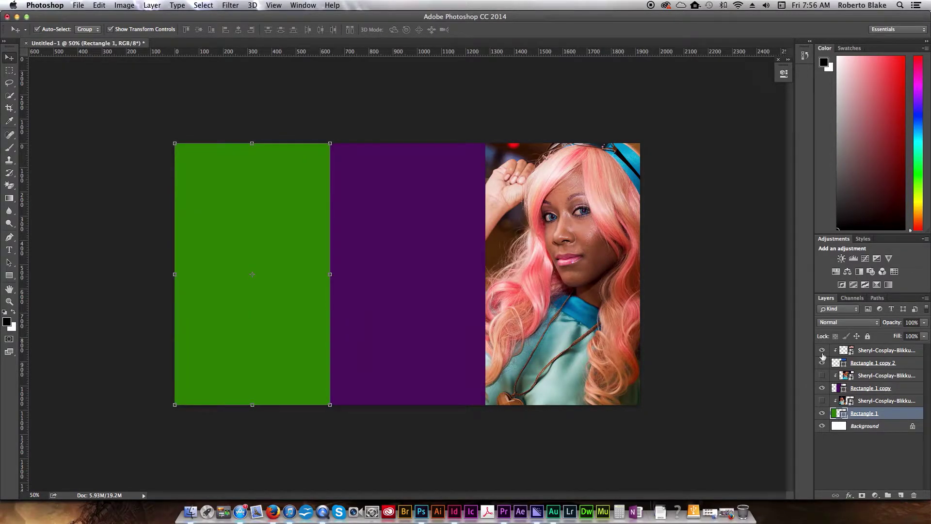
{"action": "left_click", "coordinate": [822, 351]}
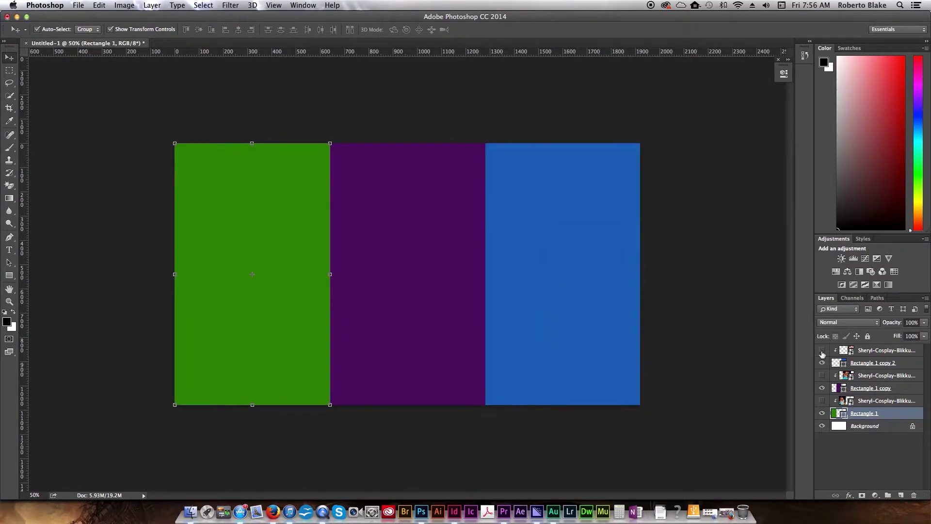
Select the blue, purple and green rectangles one after another on the canvas to examine the three base shapes.
{"action": "left_click", "coordinate": [585, 296]}
{"action": "left_click", "coordinate": [415, 290]}
{"action": "left_click", "coordinate": [229, 260]}
{"action": "left_click", "coordinate": [407, 264]}
{"action": "left_click", "coordinate": [550, 265]}
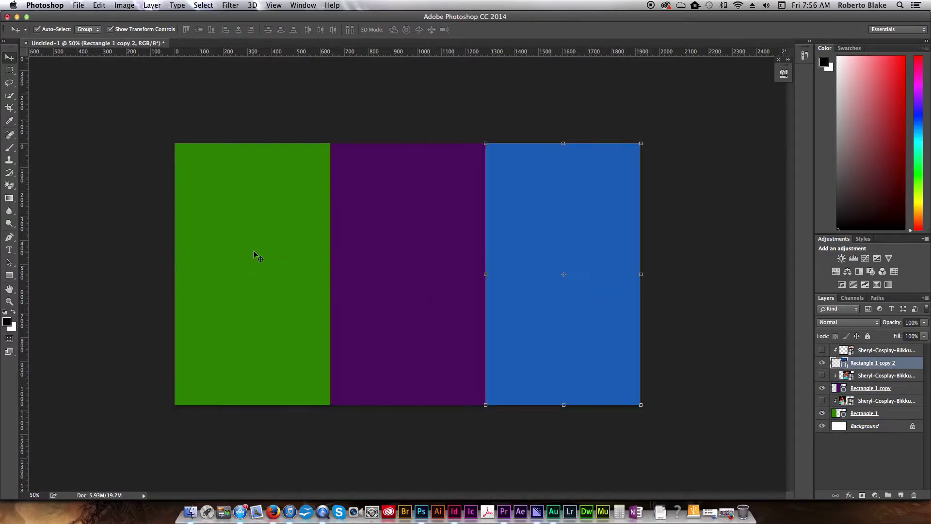
{"action": "left_click", "coordinate": [257, 251]}
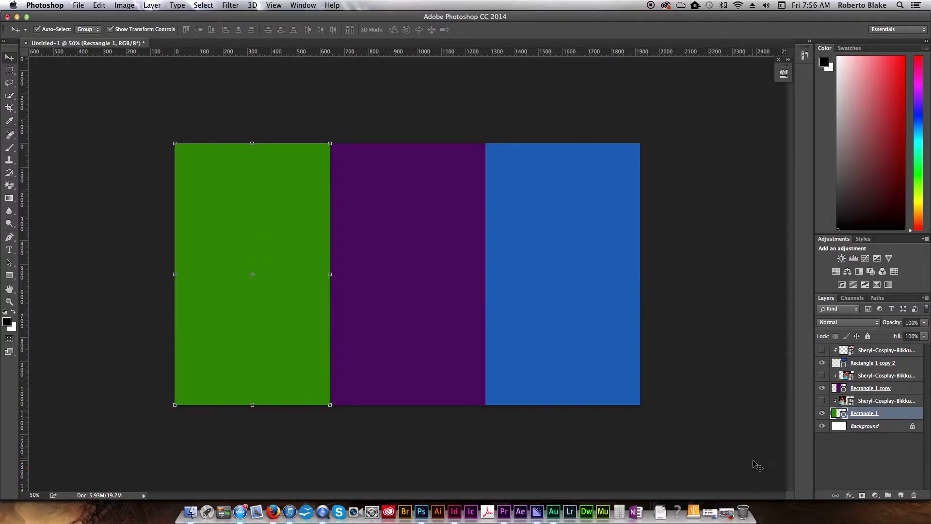
Show the three clipped photo layers above their rectangles again.
{"action": "left_click", "coordinate": [822, 401]}
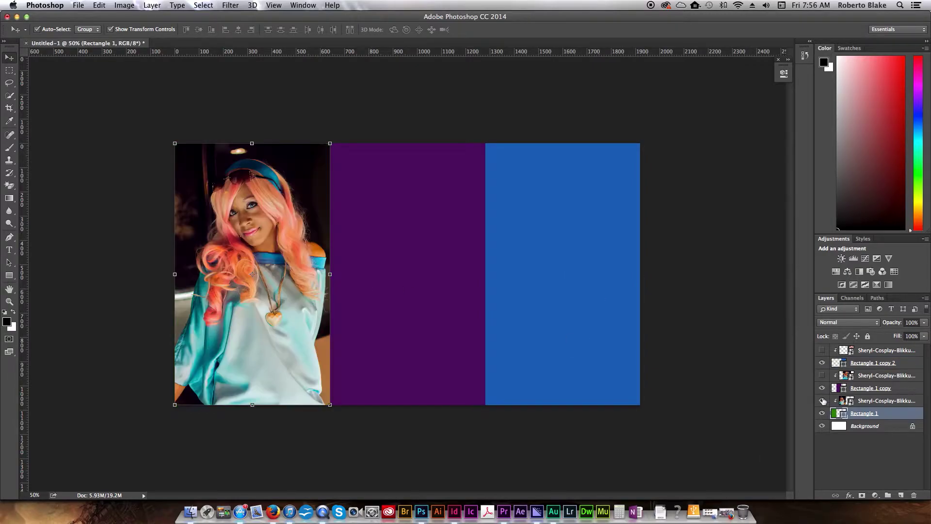
{"action": "left_click", "coordinate": [821, 375]}
{"action": "left_click", "coordinate": [822, 350]}
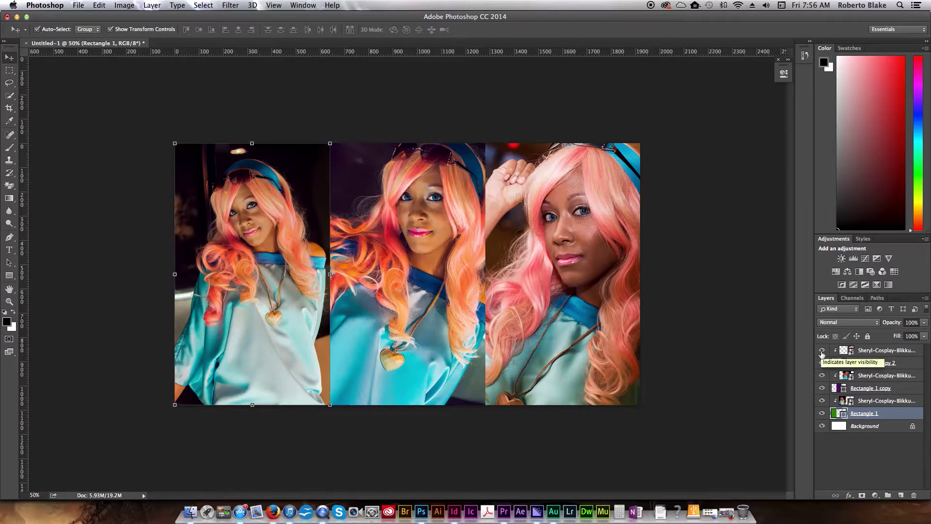
Select the photo clipped to Rectangle 1 and nudge it slightly upward within the left panel.
{"action": "left_click", "coordinate": [868, 401]}
{"action": "mouse_move", "coordinate": [254, 335]}
{"action": "left_mouse_down"}
{"action": "mouse_move", "coordinate": [297, 333]}
{"action": "mouse_move", "coordinate": [202, 334]}
{"action": "mouse_move", "coordinate": [249, 327]}
{"action": "mouse_move", "coordinate": [273, 333]}
{"action": "mouse_move", "coordinate": [231, 322]}
{"action": "mouse_move", "coordinate": [250, 318]}
{"action": "mouse_move", "coordinate": [269, 332]}
{"action": "mouse_move", "coordinate": [254, 333]}
{"action": "left_mouse_up"}
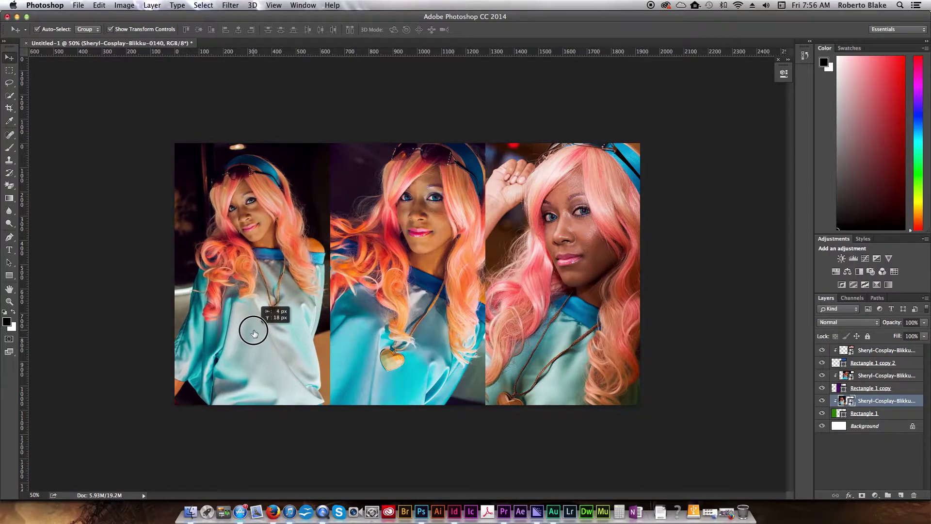
Release the left photo's clipping mask and bring it to the top of the layer stack with Rectangle 1 directly beneath it.
{"action": "left_click", "coordinate": [873, 414]}
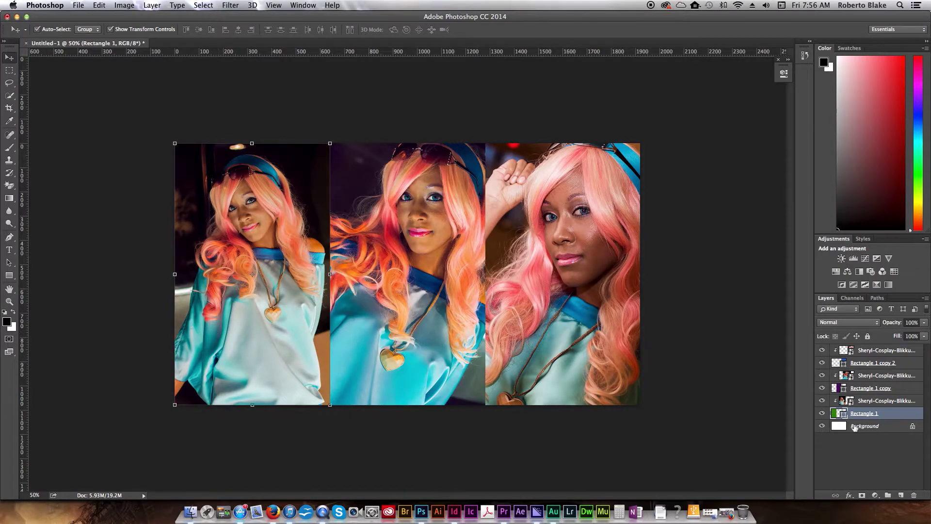
{"action": "left_click", "coordinate": [870, 402]}
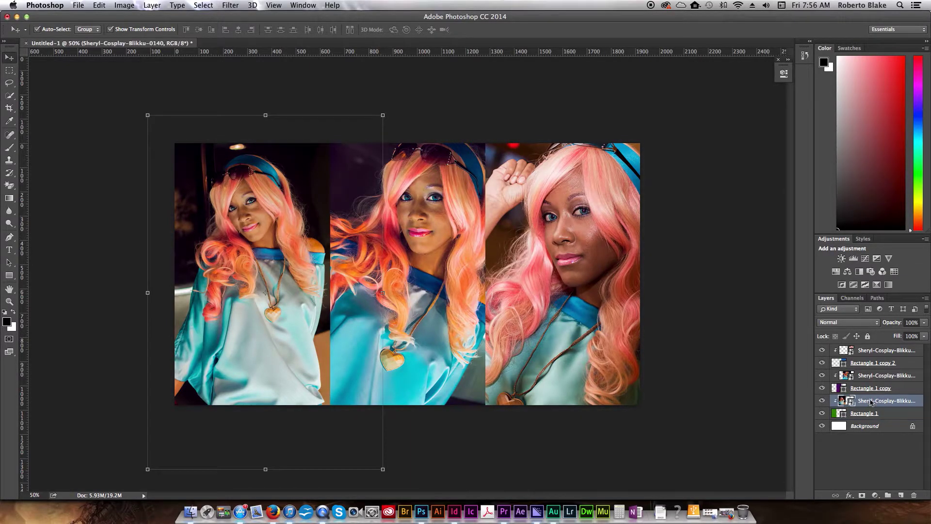
{"action": "right_click", "coordinate": [871, 401]}
{"action": "left_click", "coordinate": [786, 281]}
{"action": "left_click_drag", "start_coordinate": [890, 401], "coordinate": [883, 347]}
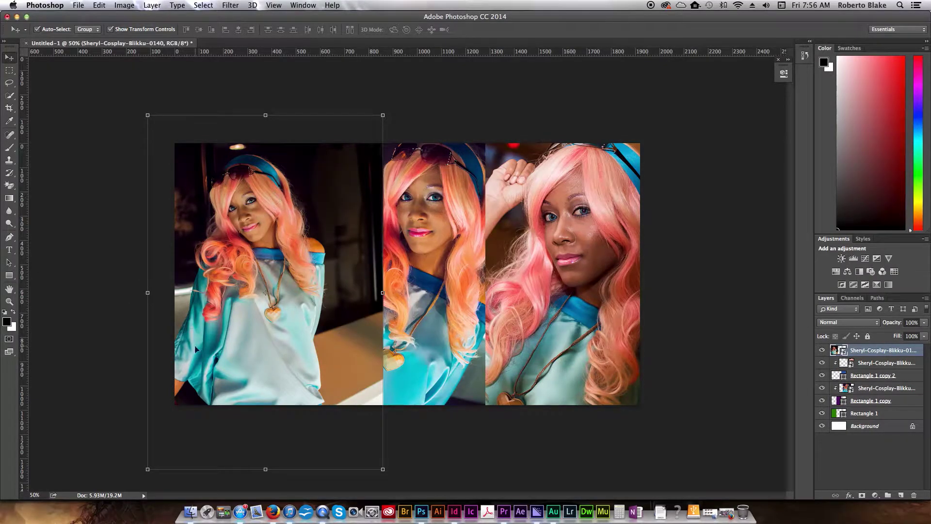
{"action": "left_click", "coordinate": [867, 414]}
{"action": "left_click_drag", "start_coordinate": [890, 413], "coordinate": [888, 360]}
Clip the left photo to Rectangle 1 and shift the photo slightly down and to the right inside it.
{"action": "left_click", "coordinate": [870, 352]}
{"action": "right_click", "coordinate": [866, 355]}
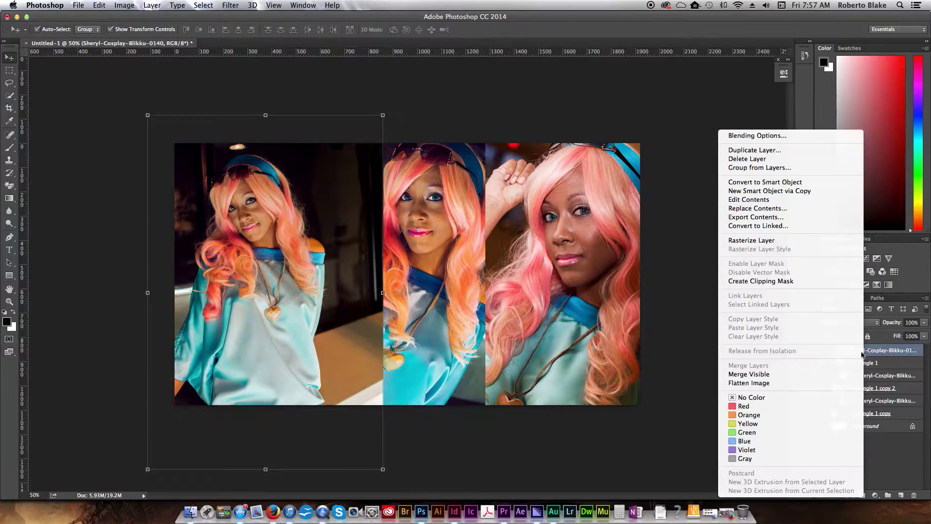
{"action": "left_click", "coordinate": [757, 281]}
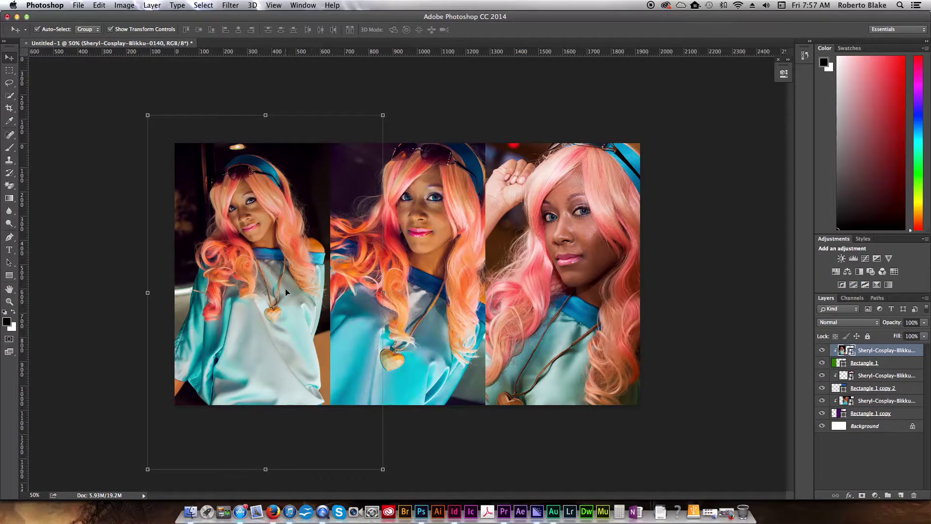
{"action": "mouse_move", "coordinate": [289, 291]}
{"action": "left_mouse_down"}
{"action": "mouse_move", "coordinate": [264, 301]}
{"action": "mouse_move", "coordinate": [286, 285]}
{"action": "mouse_move", "coordinate": [302, 299]}
{"action": "mouse_move", "coordinate": [268, 294]}
{"action": "mouse_move", "coordinate": [295, 297]}
{"action": "left_mouse_up"}
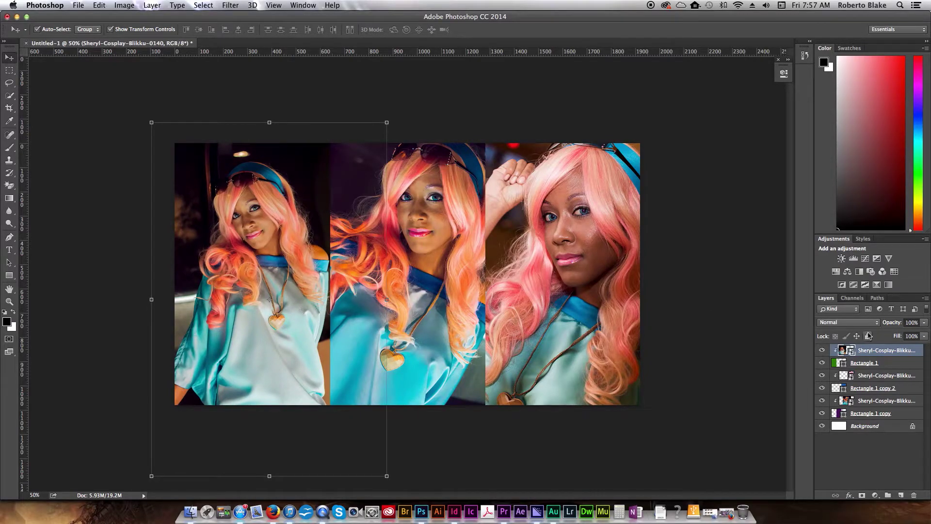
Turn off Auto-Select and move Rectangle 1 around independently of its clipped photo.
{"action": "left_click", "coordinate": [864, 365]}
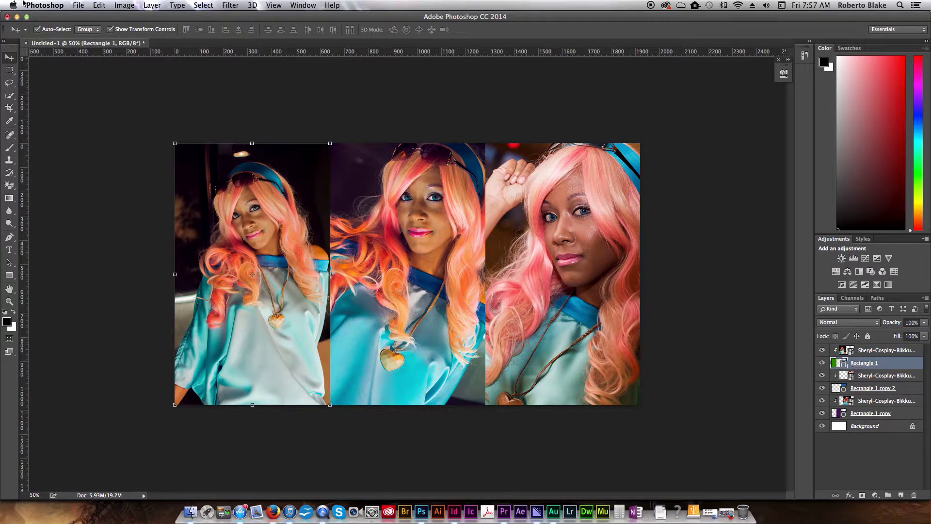
{"action": "left_click", "coordinate": [37, 30]}
{"action": "left_click_drag", "start_coordinate": [242, 268], "coordinate": [268, 276]}
Link the left photo with Rectangle 1 and move both together slightly up and to the left.
{"action": "left_click", "coordinate": [876, 351], "text": "shift"}
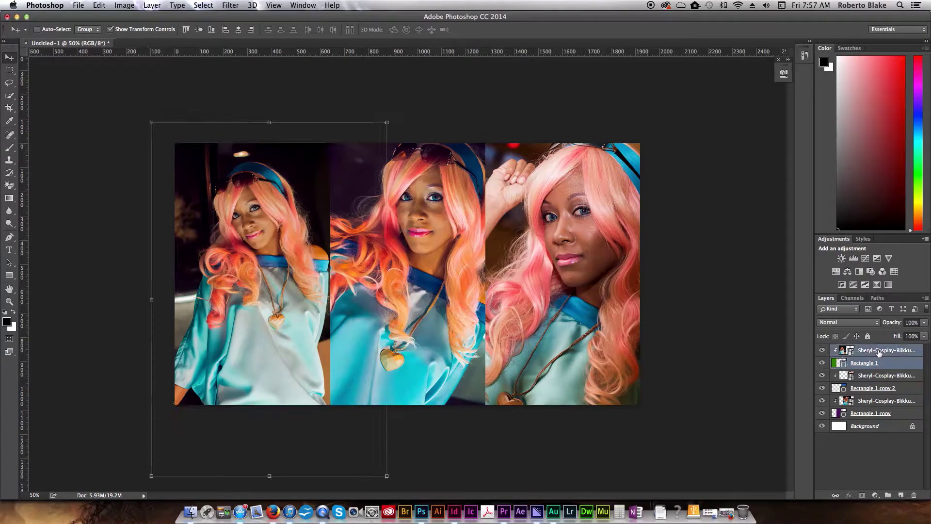
{"action": "right_click", "coordinate": [877, 352]}
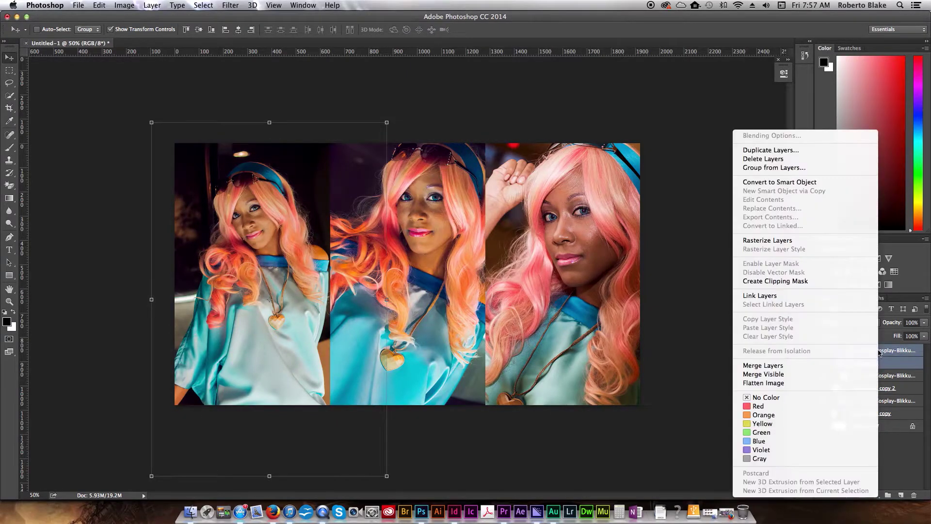
{"action": "left_click", "coordinate": [782, 297]}
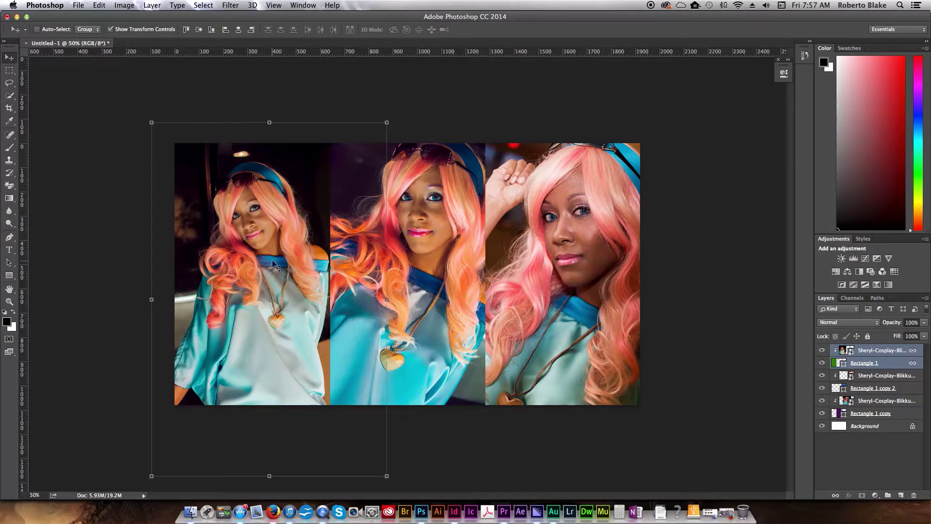
{"action": "mouse_move", "coordinate": [294, 270]}
{"action": "left_mouse_down"}
{"action": "mouse_move", "coordinate": [265, 270]}
{"action": "mouse_move", "coordinate": [289, 265]}
{"action": "left_mouse_up"}
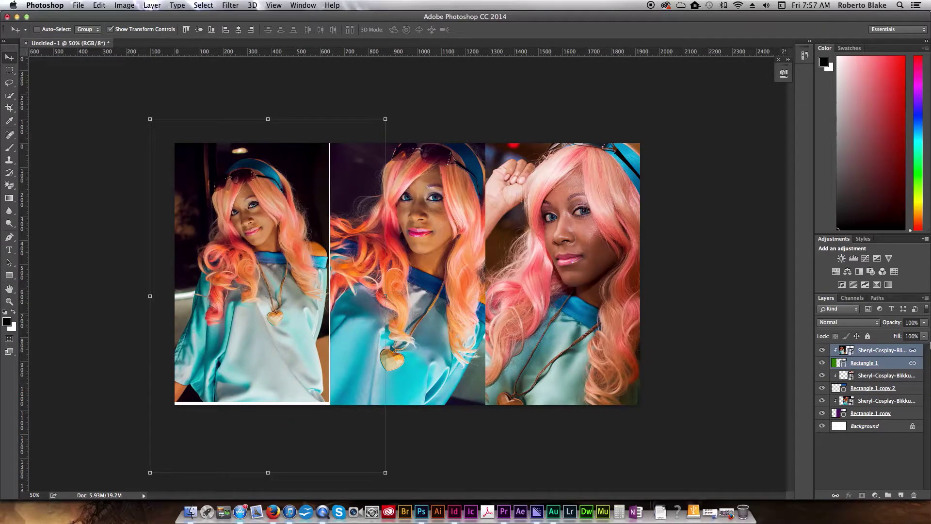
Unlink the left photo from Rectangle 1 and move only the rectangle so it fills the left third of the canvas.
{"action": "right_click", "coordinate": [876, 353]}
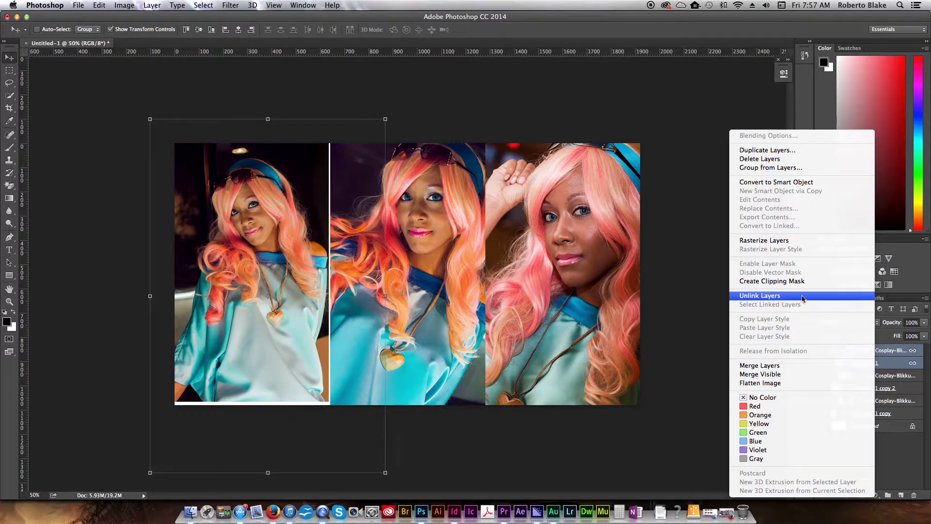
{"action": "left_click", "coordinate": [802, 297]}
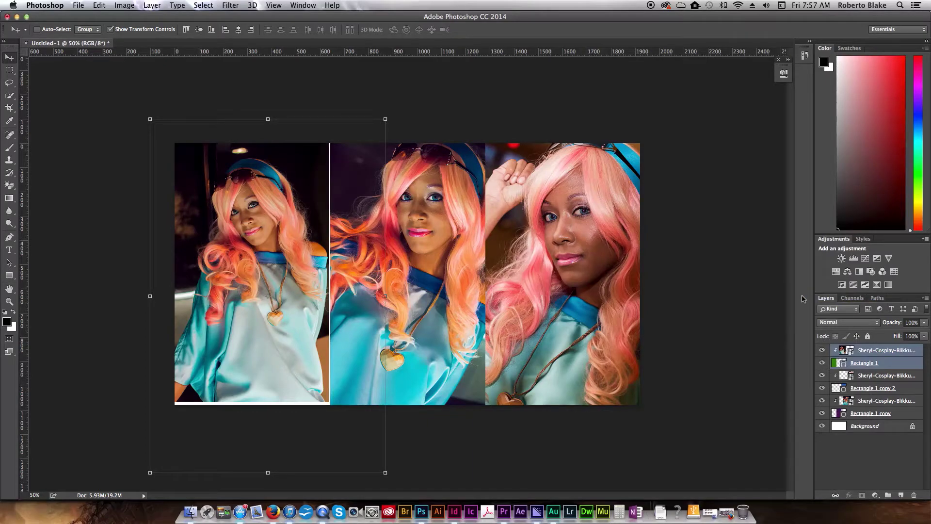
{"action": "left_click", "coordinate": [866, 364]}
{"action": "left_click", "coordinate": [257, 313]}
{"action": "left_click_drag", "start_coordinate": [257, 312], "coordinate": [258, 313]}
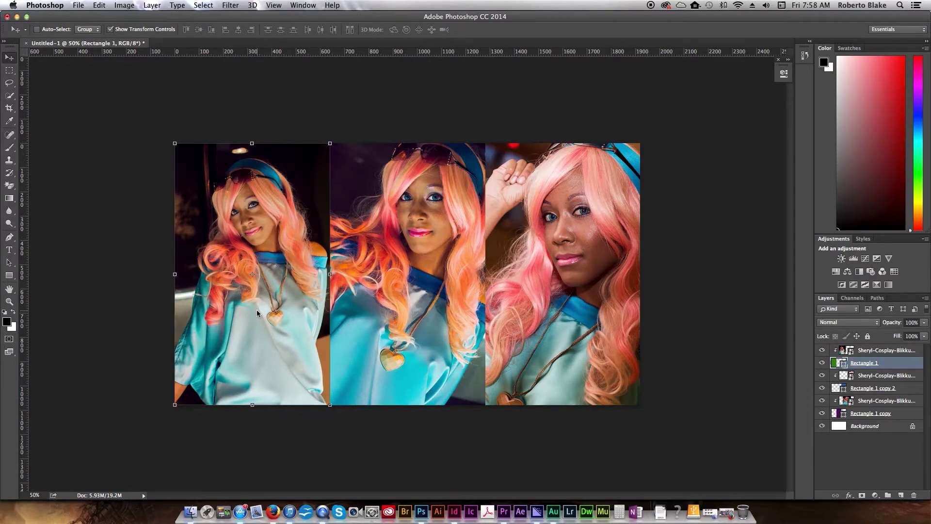
{"action": "left_click", "coordinate": [711, 423]}
Release the left photo from its clipping mask on Rectangle 1.
{"action": "left_click", "coordinate": [887, 351]}
{"action": "right_click", "coordinate": [887, 353]}
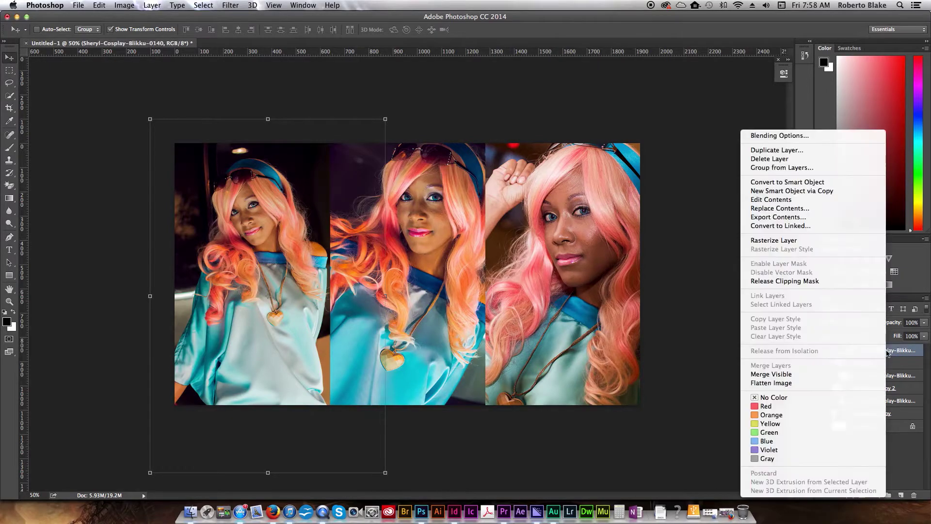
{"action": "left_click", "coordinate": [771, 223]}
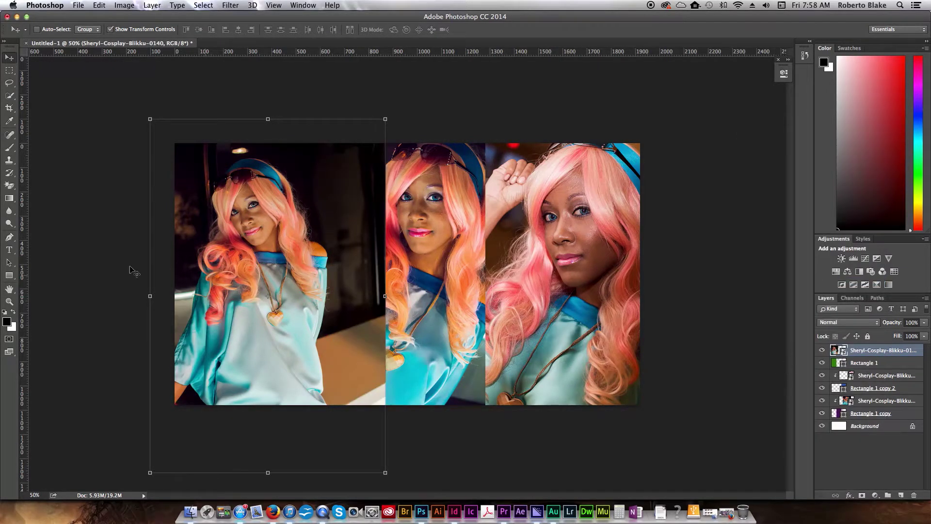
Draw a black heart custom shape across the left and middle panels and place its layer beneath the unclipped photo.
{"action": "left_click_drag", "start_coordinate": [10, 275], "coordinate": [49, 277]}
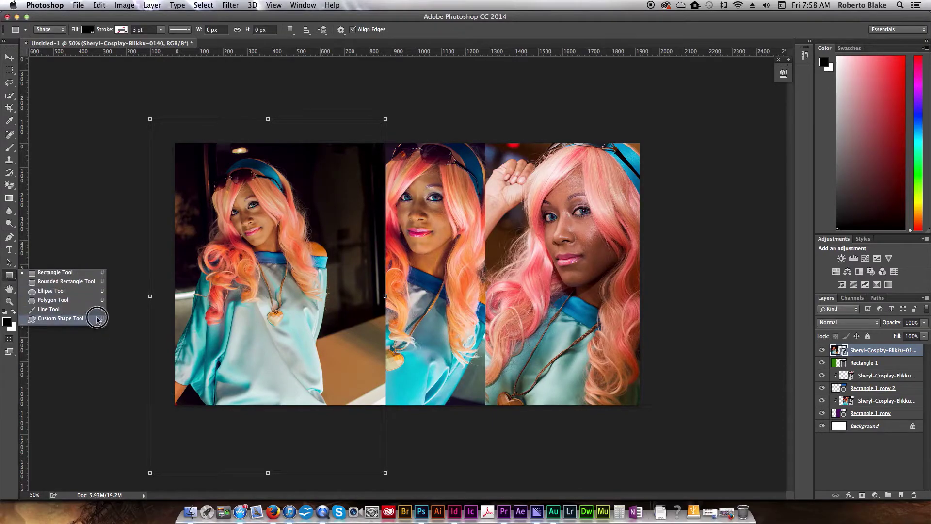
{"action": "left_click", "coordinate": [60, 318]}
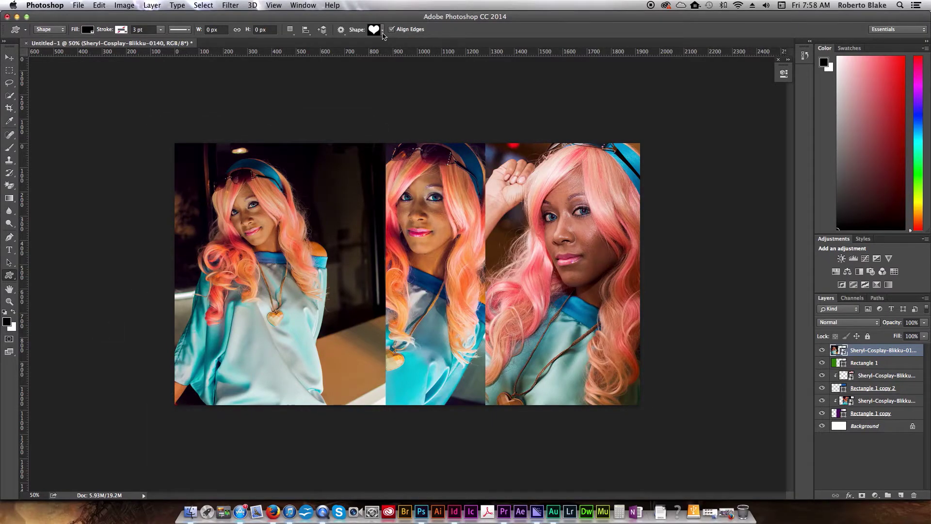
{"action": "left_click_drag", "start_coordinate": [244, 201], "coordinate": [409, 345]}
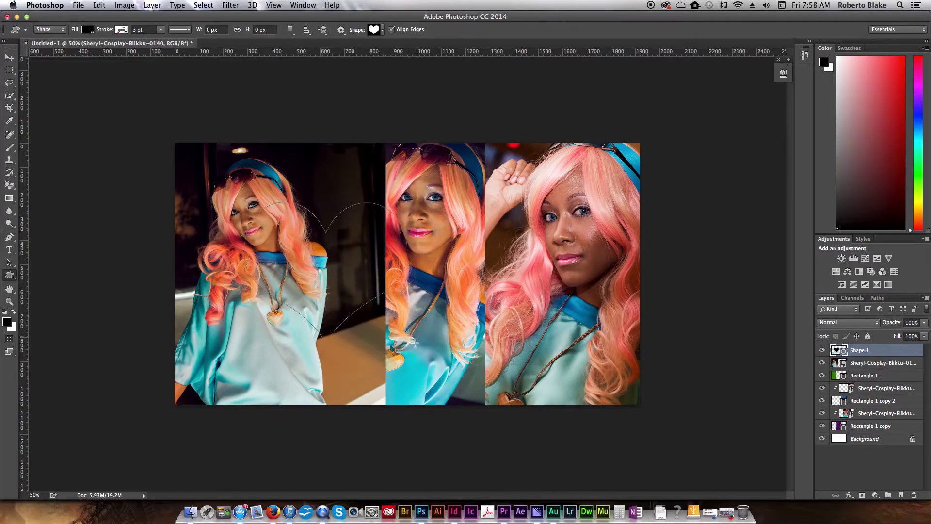
{"action": "mouse_move", "coordinate": [843, 351]}
{"action": "left_mouse_down"}
{"action": "mouse_move", "coordinate": [856, 372]}
{"action": "mouse_move", "coordinate": [841, 366]}
{"action": "left_mouse_up"}
Create a clipping mask from the top photo layer onto the heart shape.
{"action": "left_click", "coordinate": [871, 353]}
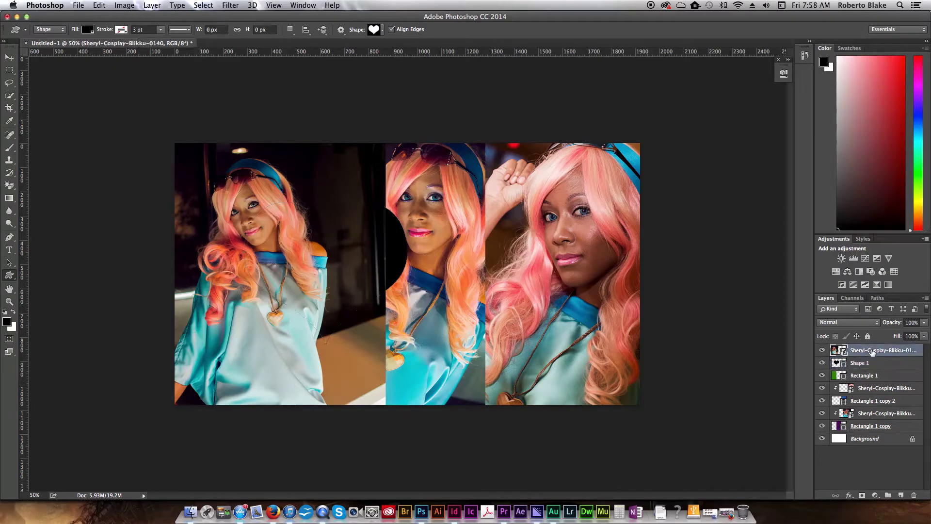
{"action": "right_click", "coordinate": [865, 353]}
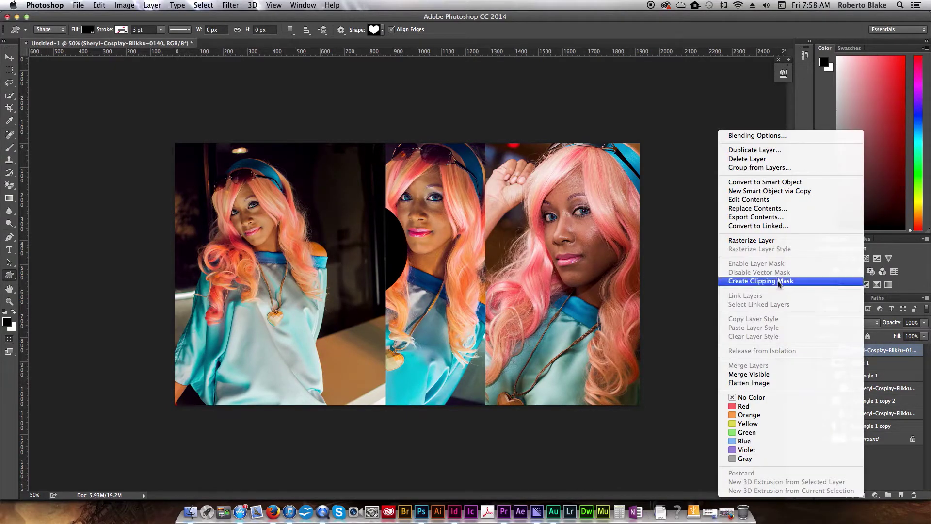
{"action": "left_click", "coordinate": [760, 281]}
Move the clipped photo so the face sits inside the heart, and shift the photo and heart together slightly.
{"action": "key", "text": "v"}
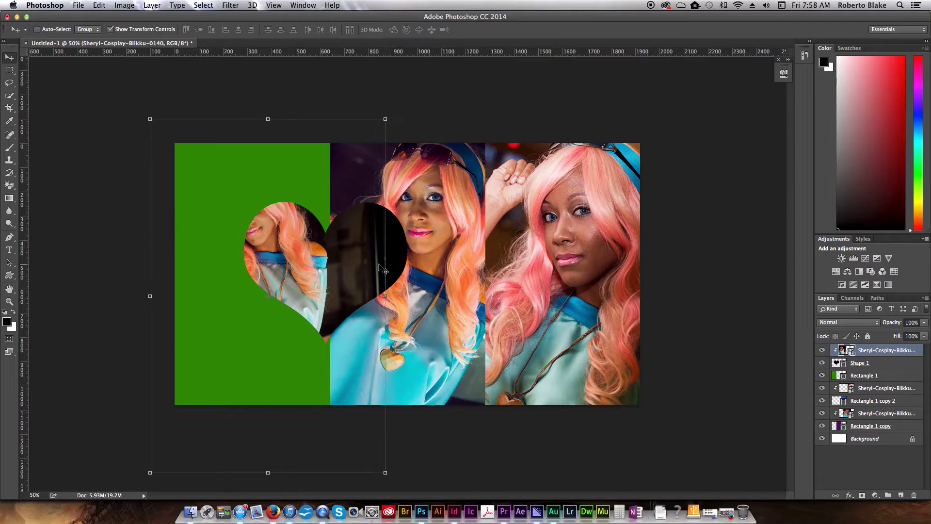
{"action": "left_click_drag", "start_coordinate": [306, 260], "coordinate": [372, 306]}
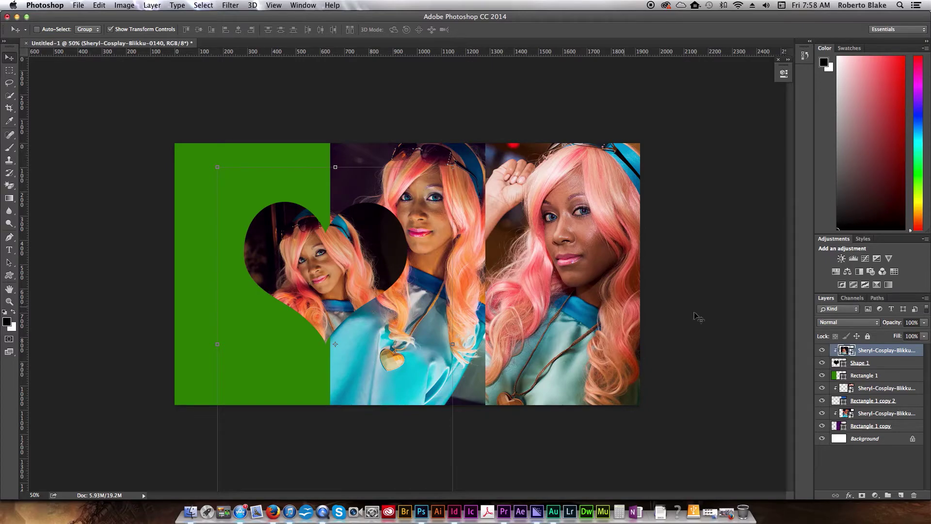
{"action": "left_click", "coordinate": [870, 363], "text": "shift"}
{"action": "mouse_move", "coordinate": [355, 276]}
{"action": "left_mouse_down"}
{"action": "mouse_move", "coordinate": [372, 274]}
{"action": "mouse_move", "coordinate": [360, 278]}
{"action": "left_mouse_up"}
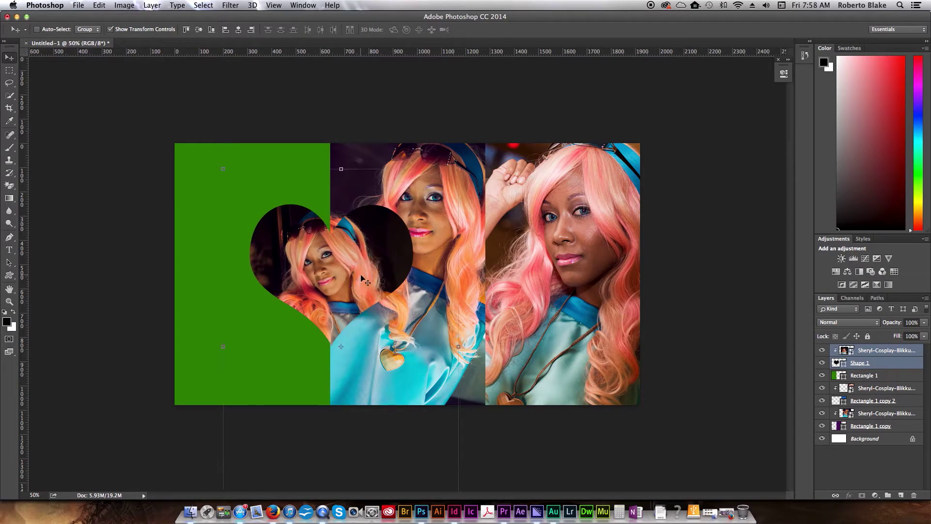
Hide the heart shape layer and release the photo's clipping mask from it.
{"action": "left_click", "coordinate": [885, 354]}
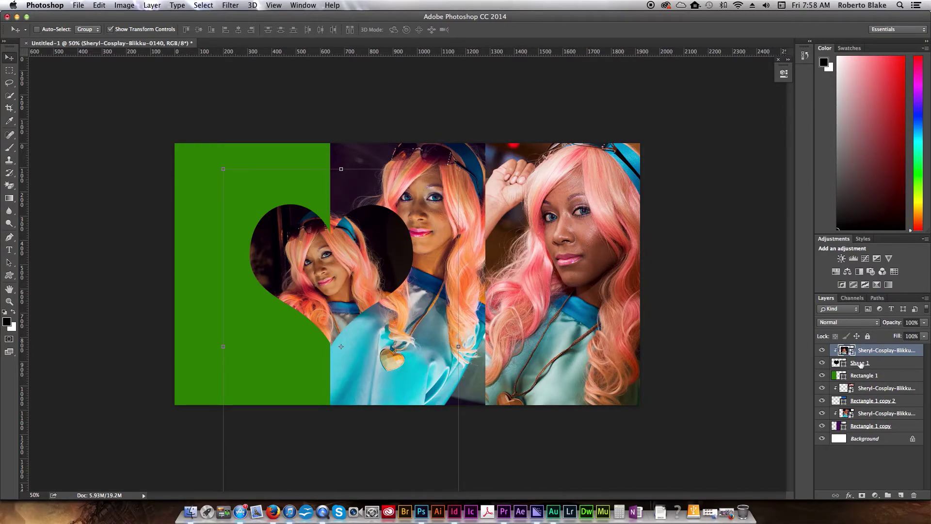
{"action": "left_click", "coordinate": [822, 364]}
{"action": "right_click", "coordinate": [902, 357]}
{"action": "left_click", "coordinate": [792, 283]}
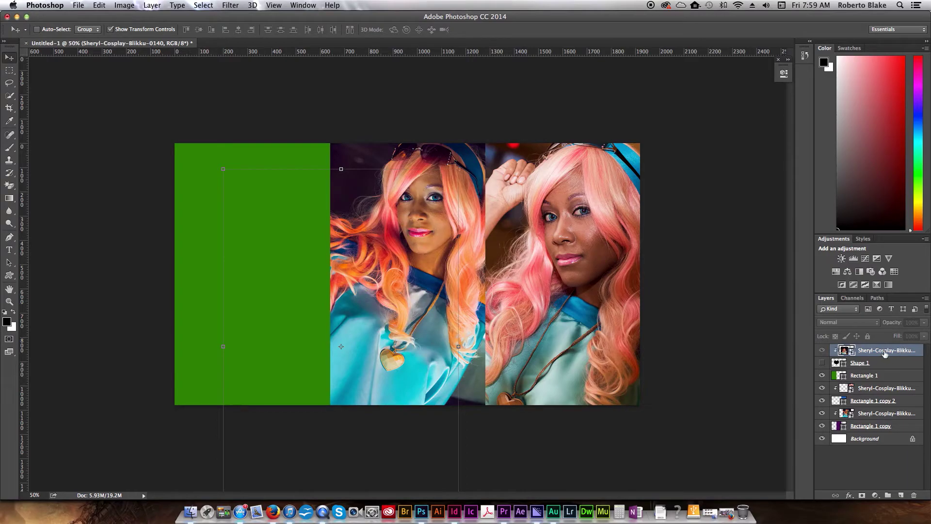
{"action": "right_click", "coordinate": [886, 353]}
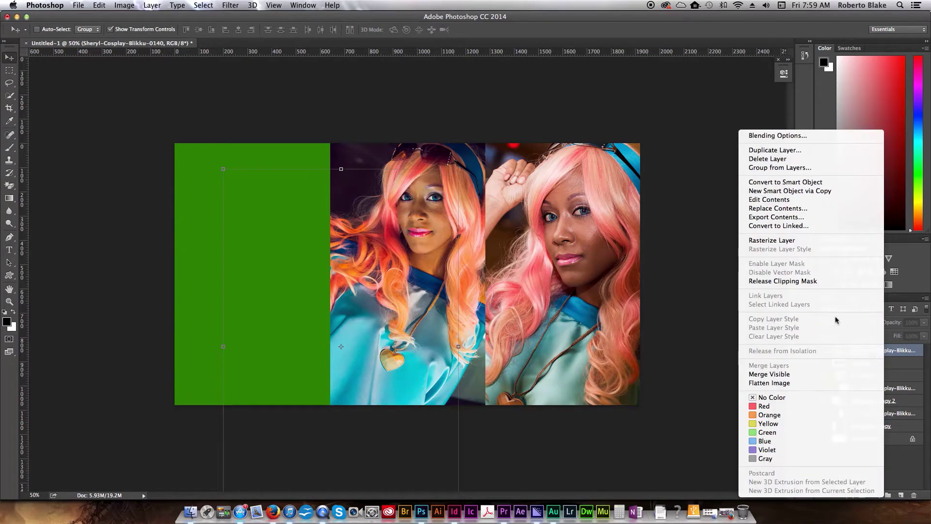
{"action": "left_click", "coordinate": [795, 282]}
Place the photo directly above Rectangle 1 as its clipping mask content and reposition it to fill the left panel.
{"action": "left_click_drag", "start_coordinate": [871, 350], "coordinate": [862, 366]}
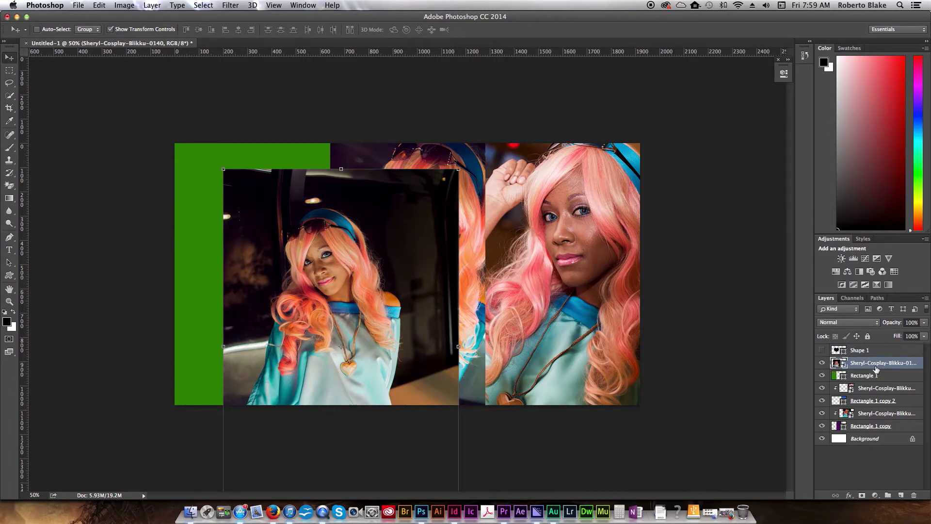
{"action": "right_click", "coordinate": [876, 367]}
{"action": "left_click", "coordinate": [821, 281]}
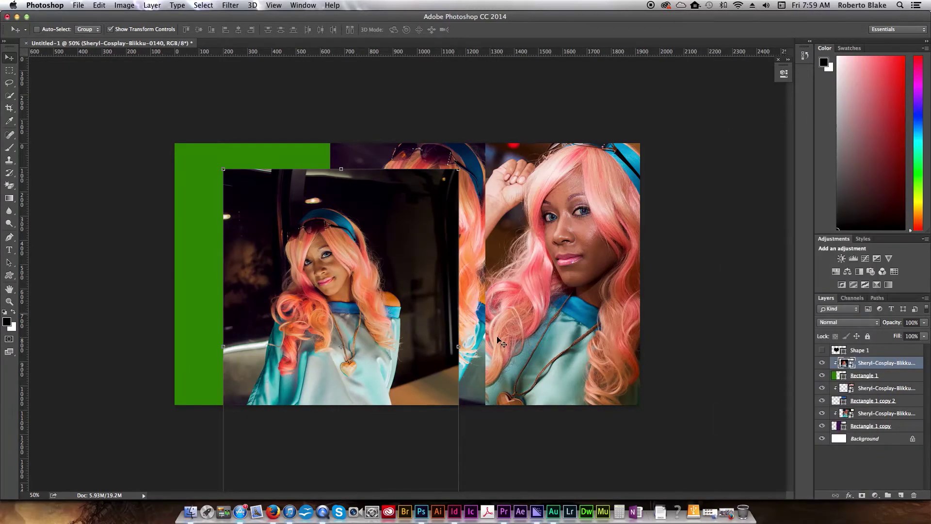
{"action": "left_click_drag", "start_coordinate": [287, 297], "coordinate": [224, 233]}
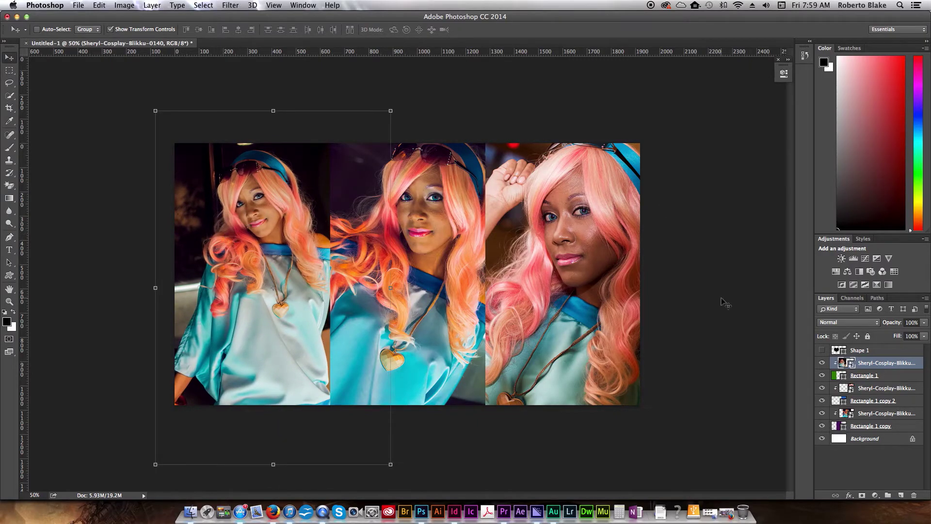
{"action": "left_click", "coordinate": [869, 373]}
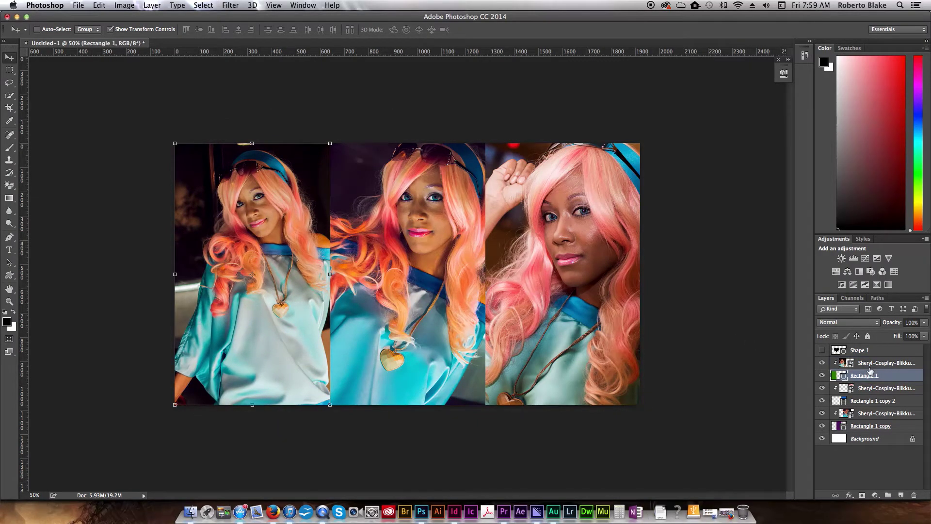